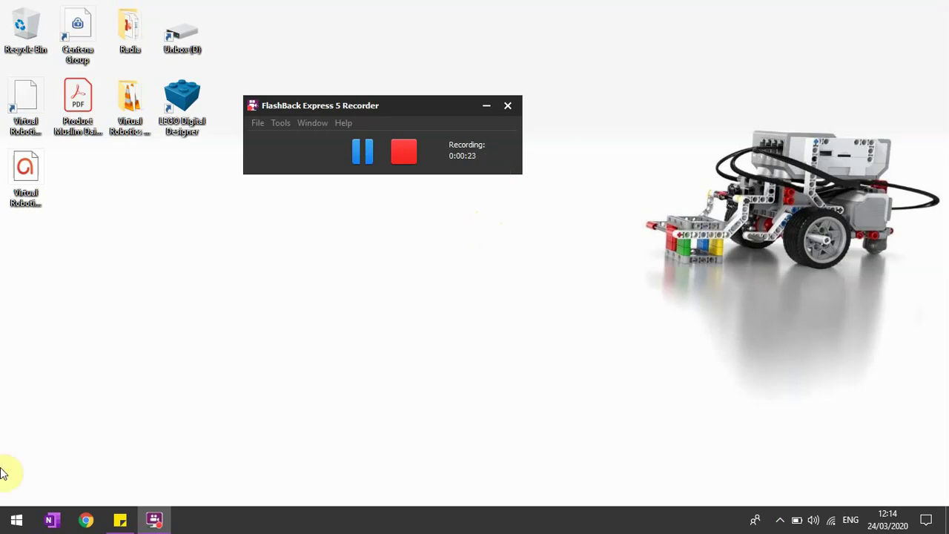
Launch Virtual Robotics Toolkit from its Start menu tile.
{"action": "left_click", "coordinate": [12, 521]}
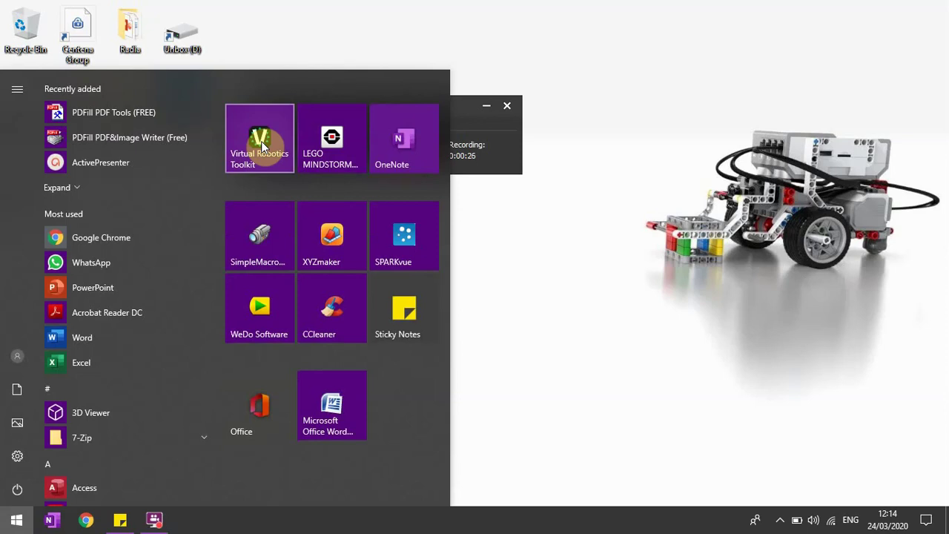
{"action": "left_click", "coordinate": [251, 164]}
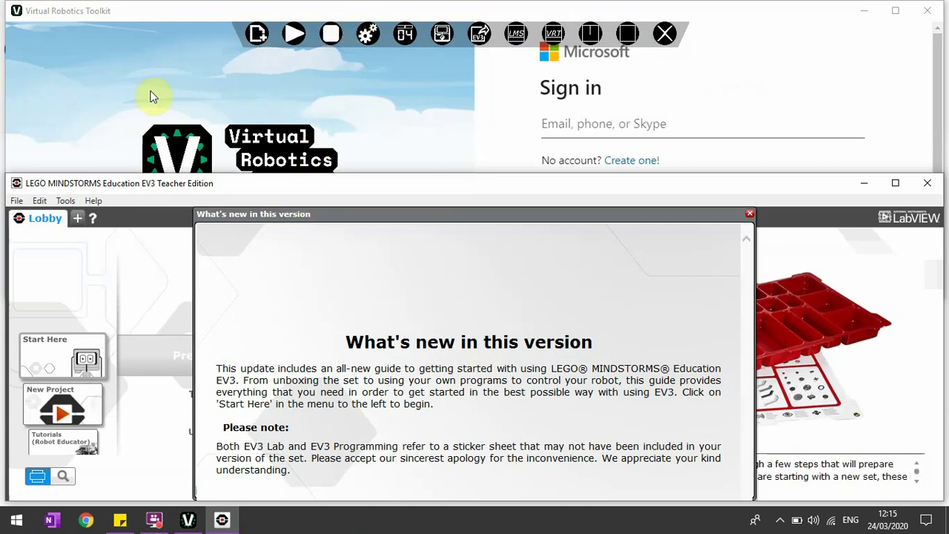
Switch between the EV3 programming window and Virtual Robotics Toolkit, leaving the toolkit's sign-in page in front.
{"action": "left_click", "coordinate": [122, 10]}
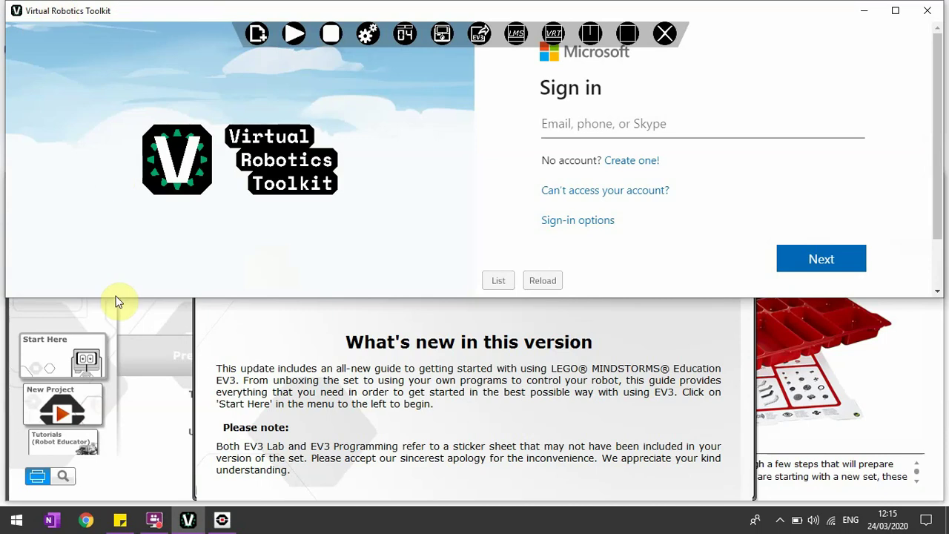
{"action": "left_click", "coordinate": [339, 349]}
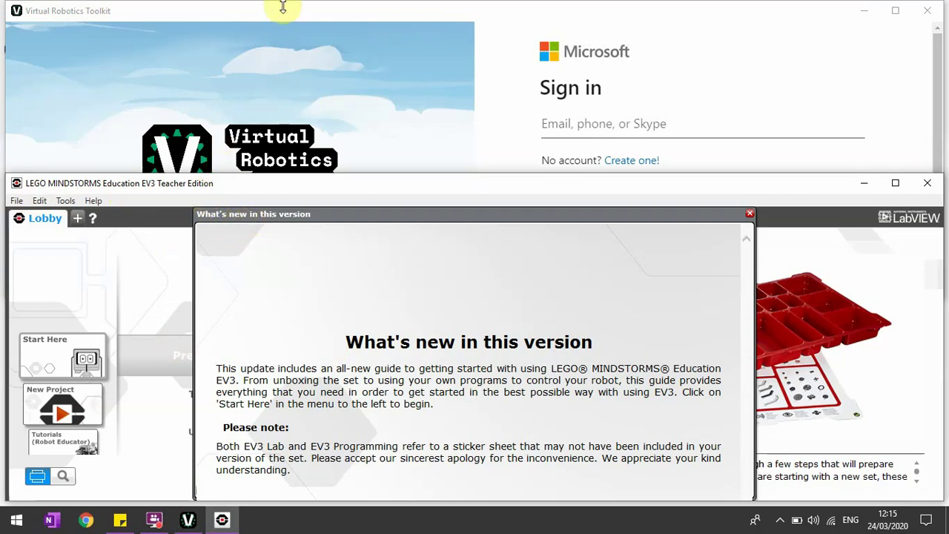
{"action": "left_click", "coordinate": [36, 15]}
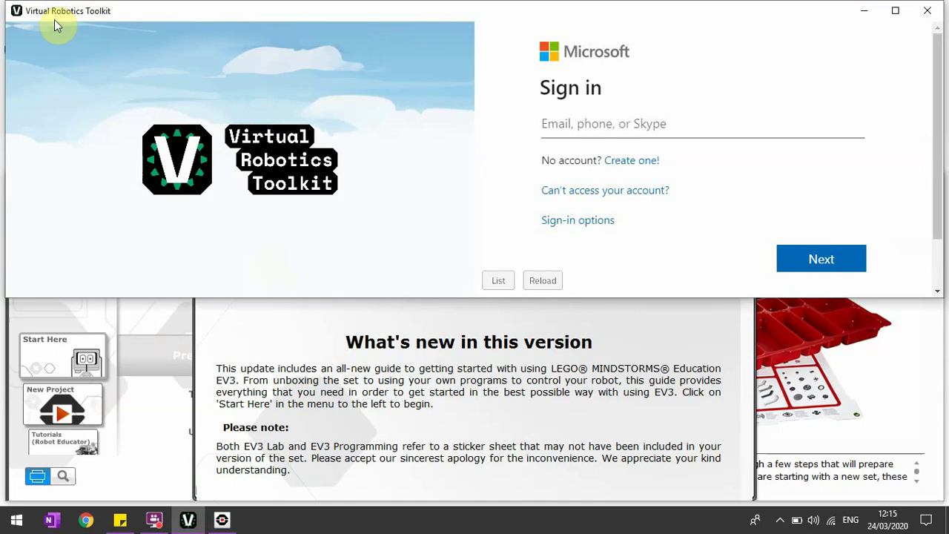
{"action": "left_click", "coordinate": [732, 311]}
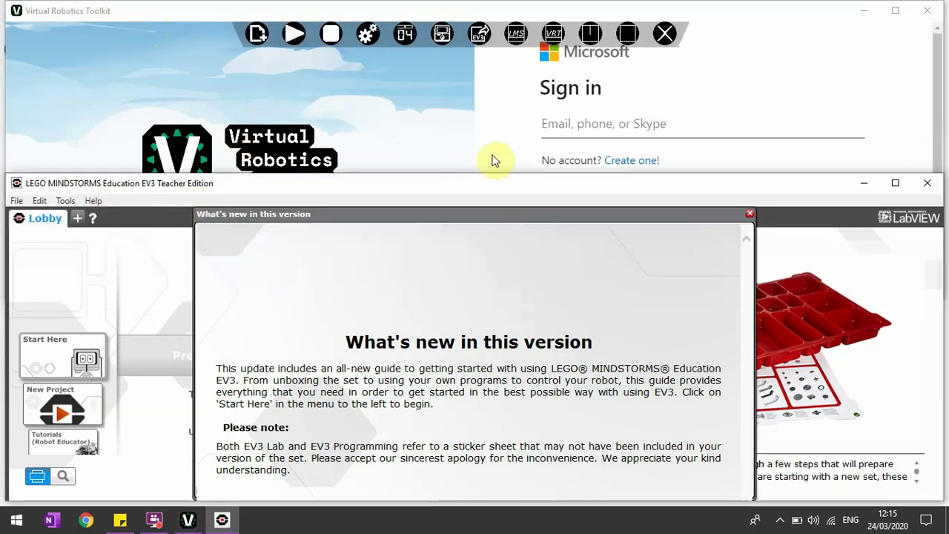
{"action": "left_click", "coordinate": [523, 156]}
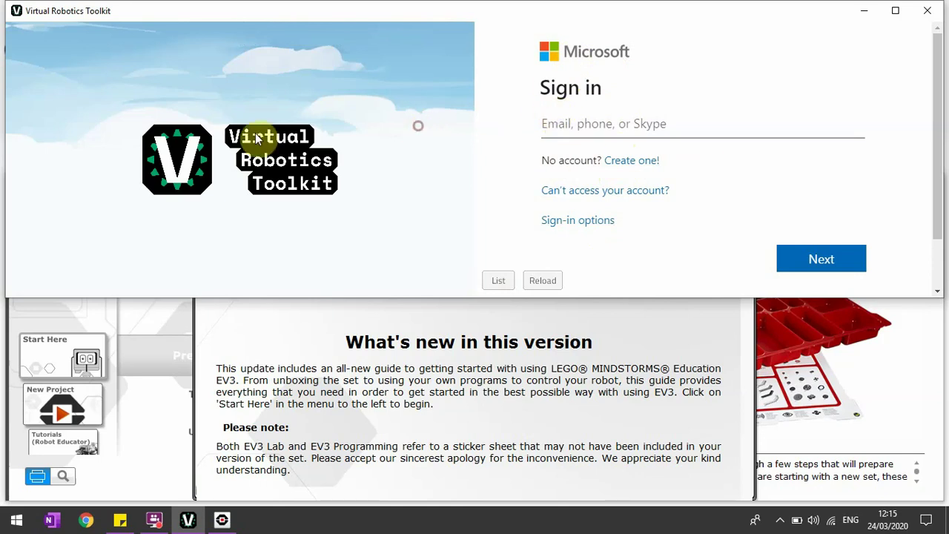
{"action": "mouse_move", "coordinate": [281, 26]}
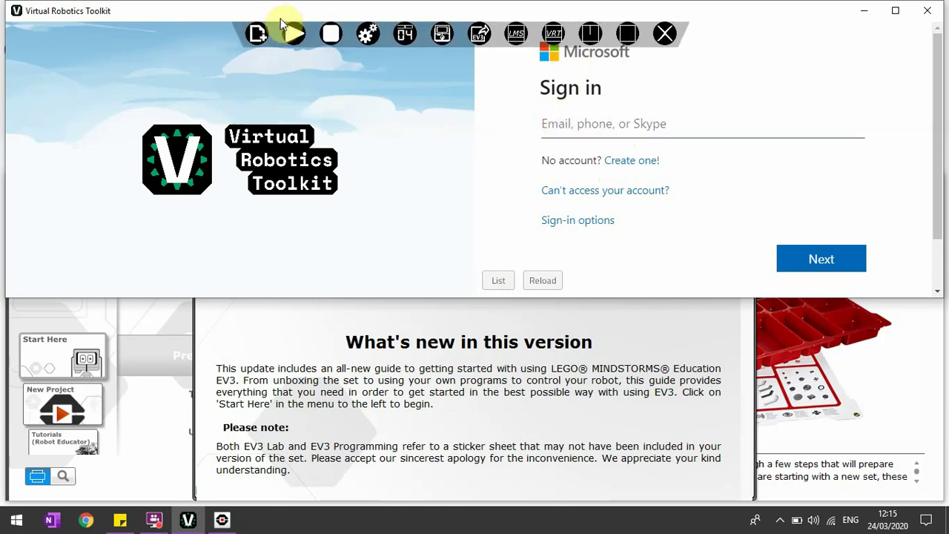
Open the Virtual Robotics Toolkit home page and dismiss the EV3 software's What's new notice.
{"action": "left_click", "coordinate": [554, 33]}
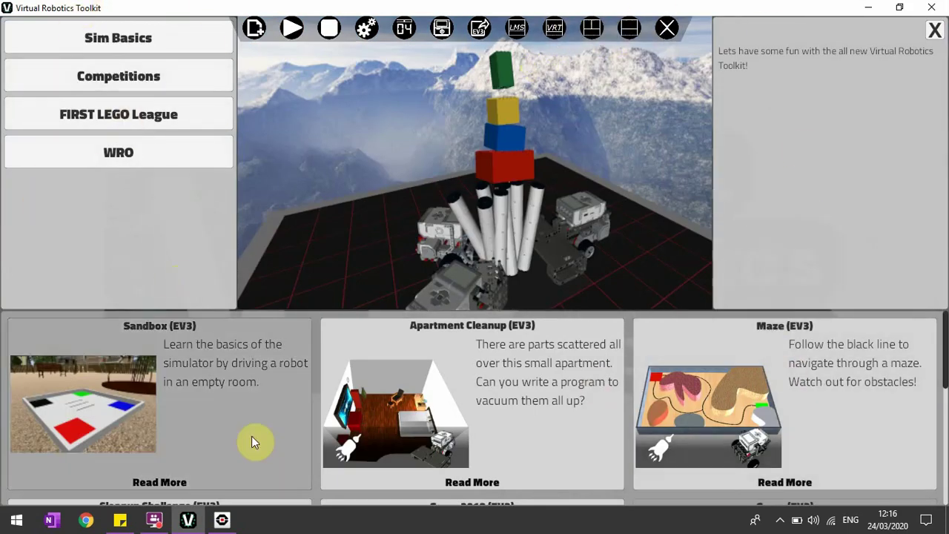
{"action": "left_click", "coordinate": [222, 519]}
{"action": "left_click", "coordinate": [749, 213]}
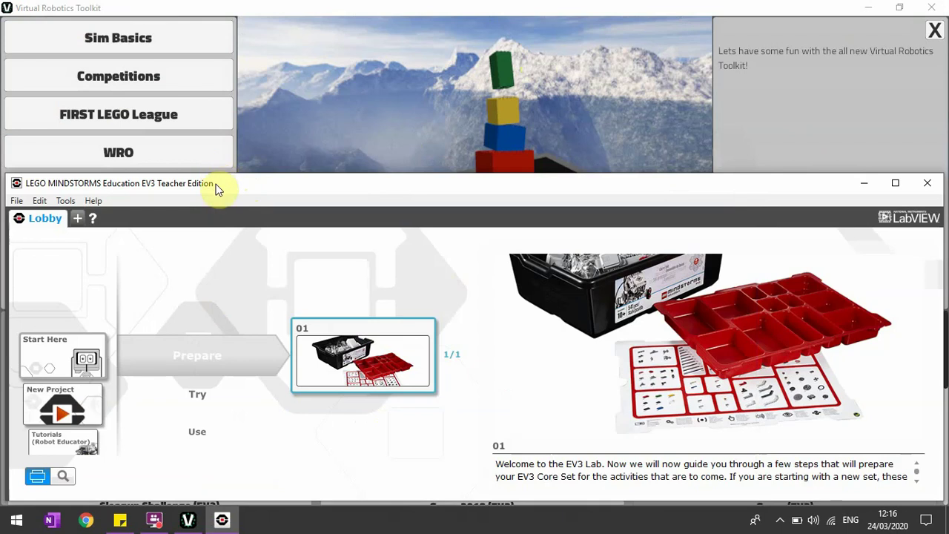
{"action": "left_click", "coordinate": [201, 6]}
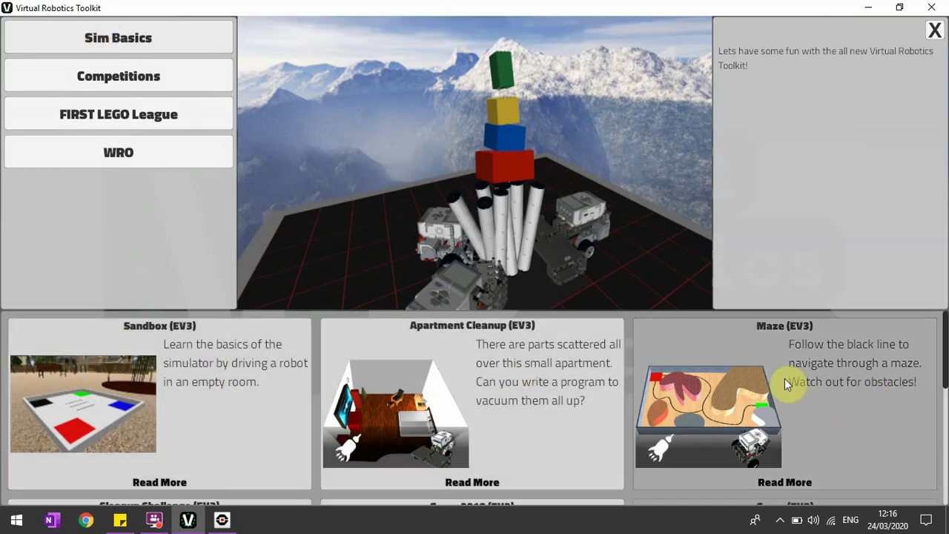
{"action": "scroll", "coordinate": [784, 380], "scroll_direction": "down", "scroll_amount": 3}
{"action": "scroll", "coordinate": [225, 376], "scroll_direction": "up", "scroll_amount": 2}
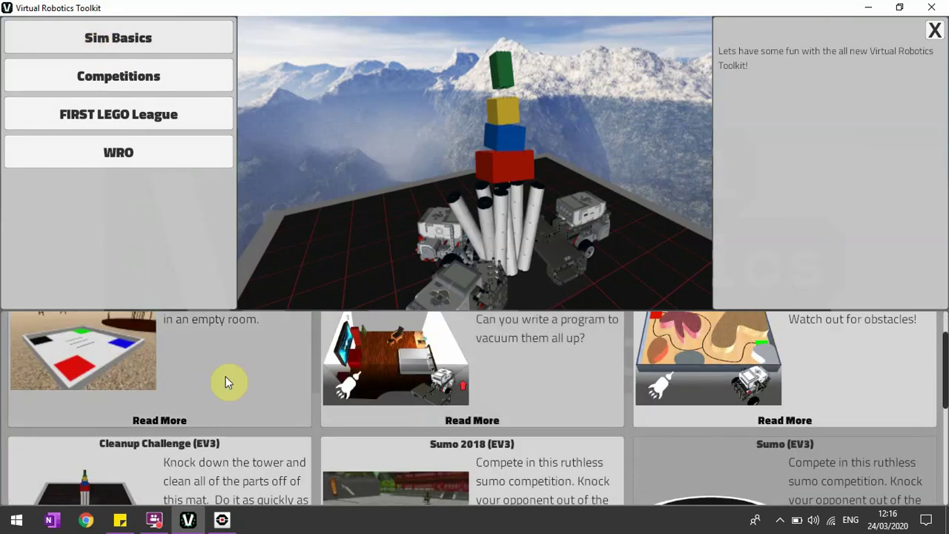
{"action": "scroll", "coordinate": [193, 375], "scroll_direction": "up", "scroll_amount": 2}
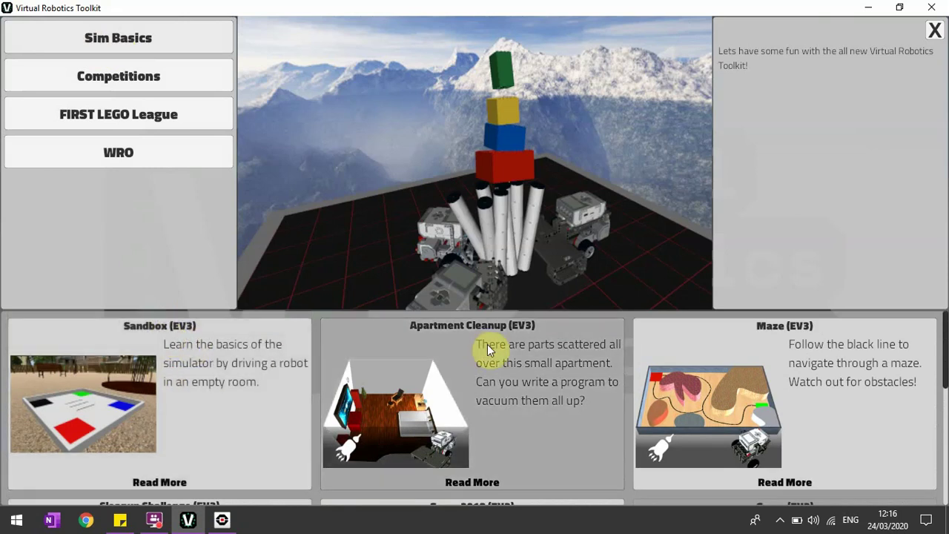
{"action": "scroll", "coordinate": [787, 351], "scroll_direction": "down", "scroll_amount": 3}
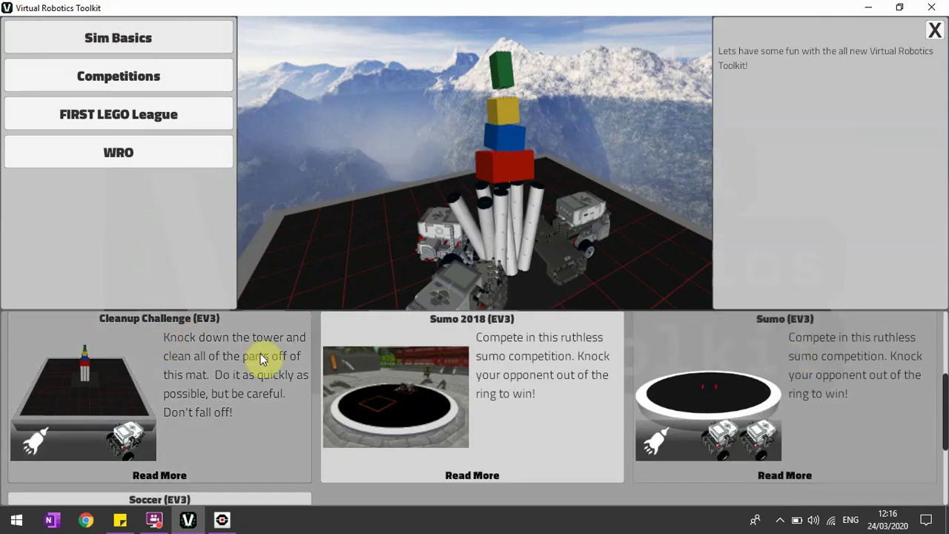
{"action": "scroll", "coordinate": [174, 371], "scroll_direction": "down", "scroll_amount": 3}
{"action": "scroll", "coordinate": [154, 418], "scroll_direction": "down", "scroll_amount": 1}
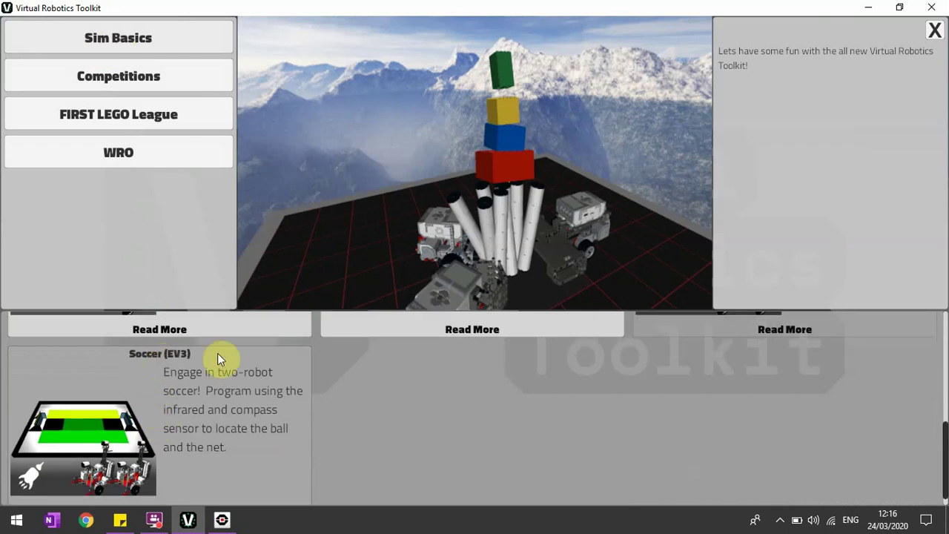
{"action": "scroll", "coordinate": [363, 418], "scroll_direction": "up", "scroll_amount": 3}
{"action": "scroll", "coordinate": [363, 416], "scroll_direction": "up", "scroll_amount": 3}
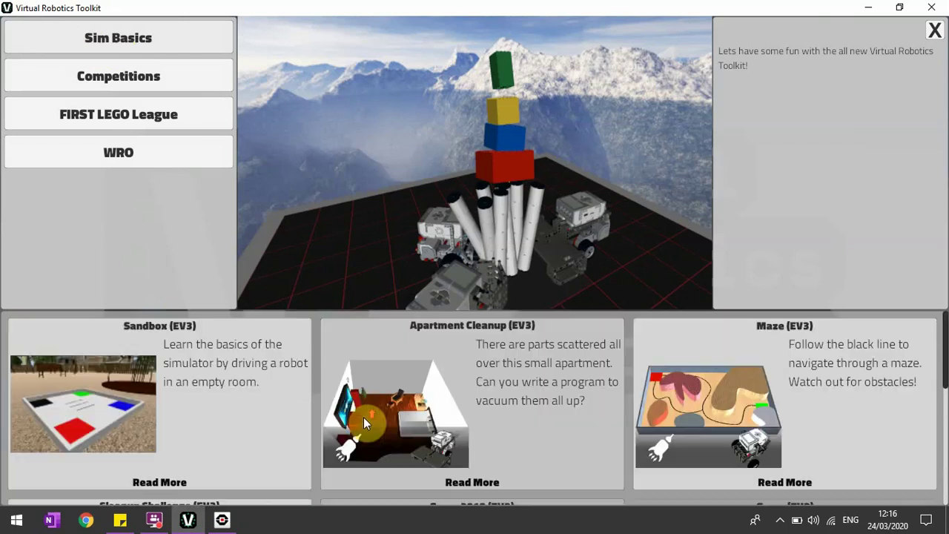
{"action": "scroll", "coordinate": [511, 434], "scroll_direction": "down", "scroll_amount": 4}
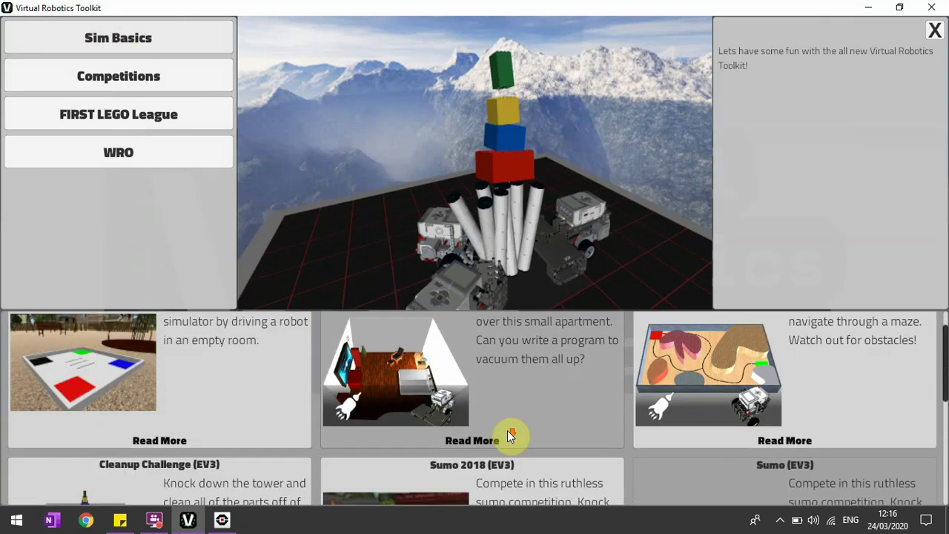
{"action": "scroll", "coordinate": [689, 428], "scroll_direction": "up", "scroll_amount": 1}
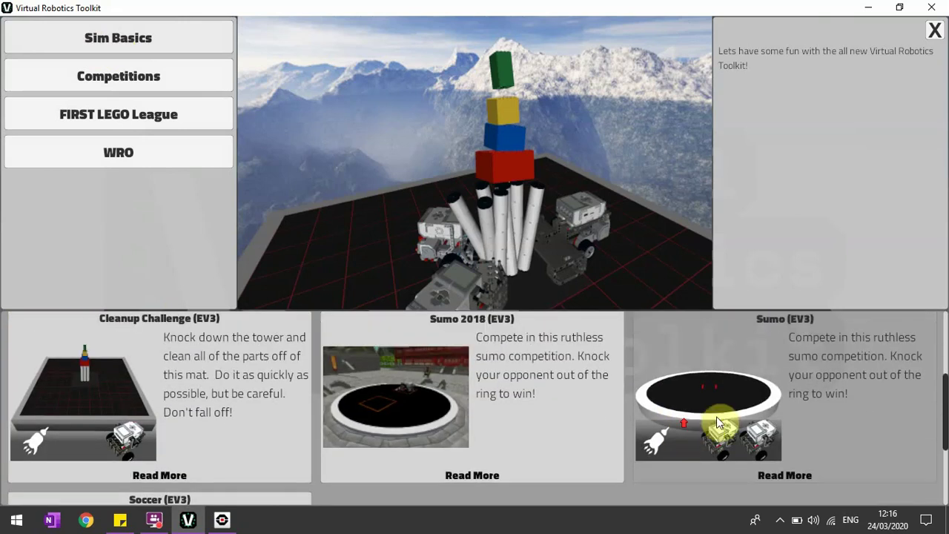
{"action": "scroll", "coordinate": [148, 399], "scroll_direction": "down", "scroll_amount": 1}
{"action": "scroll", "coordinate": [132, 393], "scroll_direction": "down", "scroll_amount": 2}
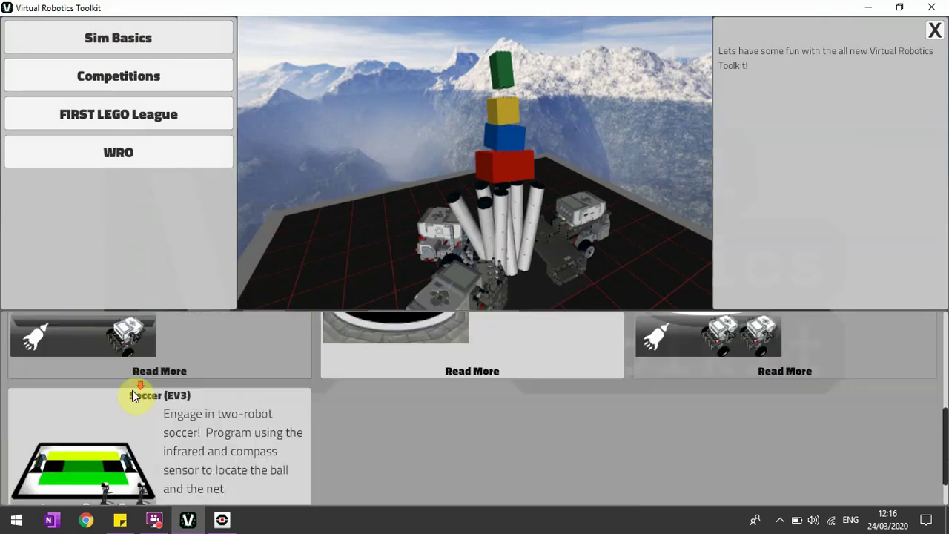
{"action": "scroll", "coordinate": [250, 372], "scroll_direction": "up", "scroll_amount": 5}
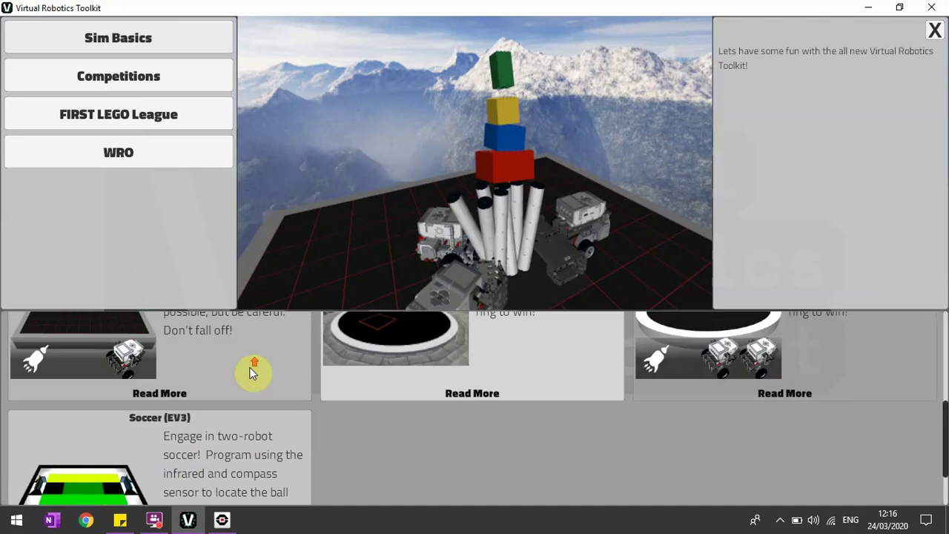
Browse the FIRST LEGO League simulations under the Competitions category.
{"action": "left_click", "coordinate": [86, 74]}
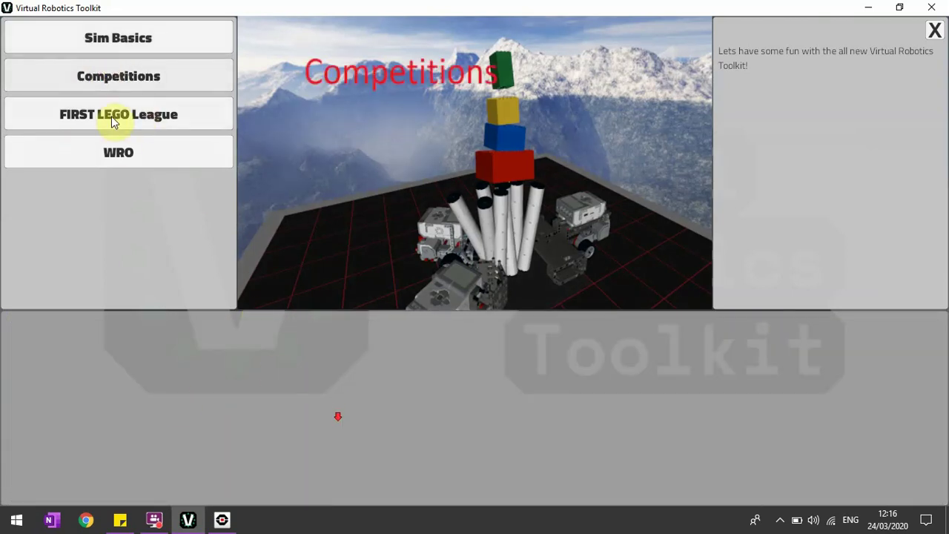
{"action": "left_click", "coordinate": [112, 116]}
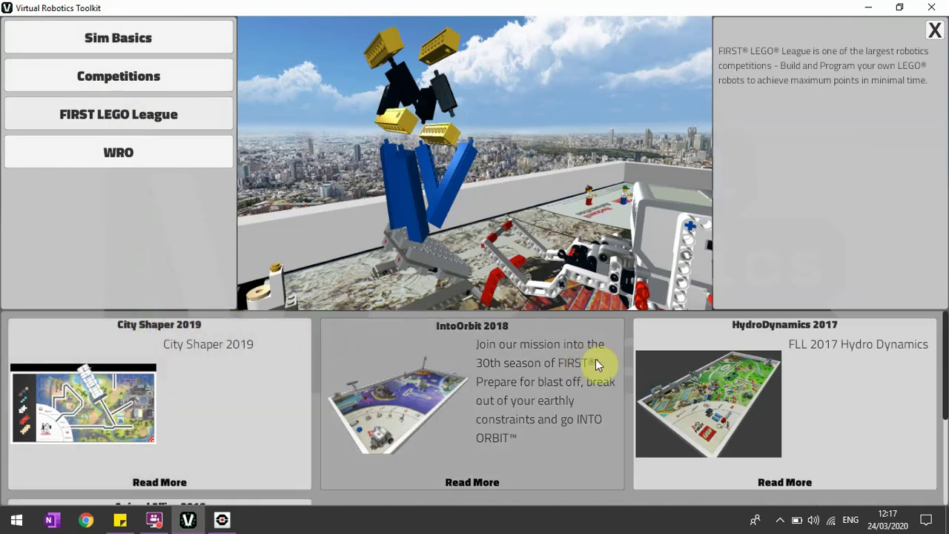
{"action": "scroll", "coordinate": [350, 392], "scroll_direction": "down", "scroll_amount": 2}
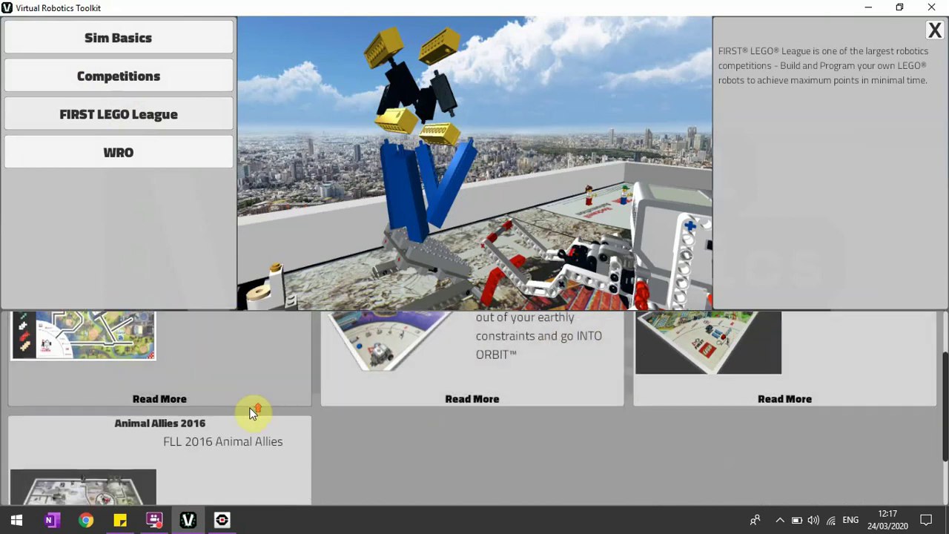
{"action": "scroll", "coordinate": [567, 377], "scroll_direction": "up", "scroll_amount": 2}
{"action": "scroll", "coordinate": [339, 377], "scroll_direction": "down", "scroll_amount": 1}
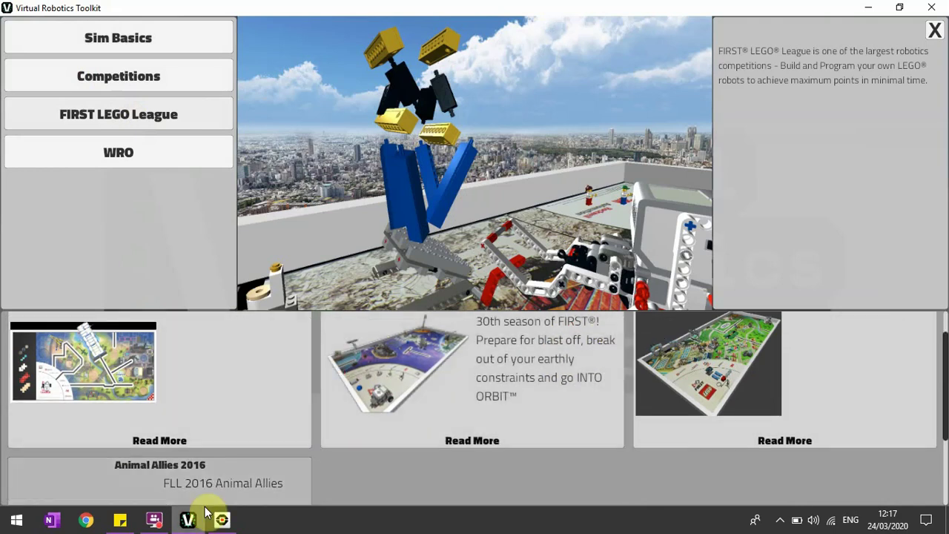
{"action": "scroll", "coordinate": [273, 398], "scroll_direction": "down", "scroll_amount": 1}
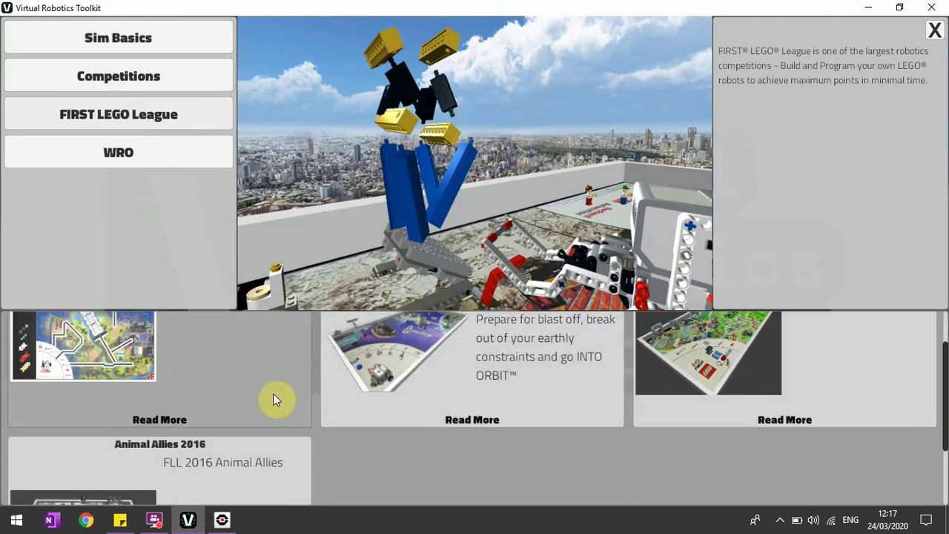
{"action": "scroll", "coordinate": [233, 392], "scroll_direction": "up", "scroll_amount": 2}
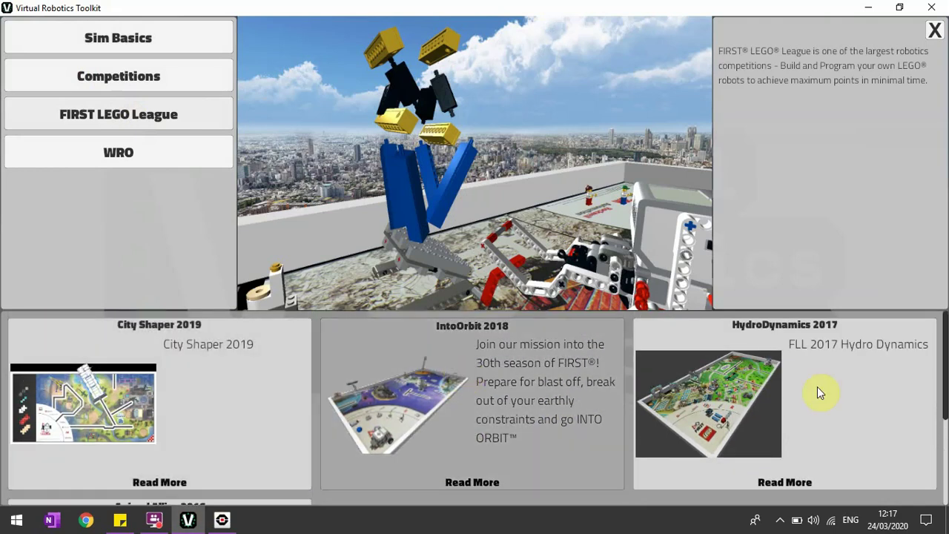
Show the World Robot Olympiad challenges and scroll through the 2020 to 2016 cards.
{"action": "left_click", "coordinate": [194, 152]}
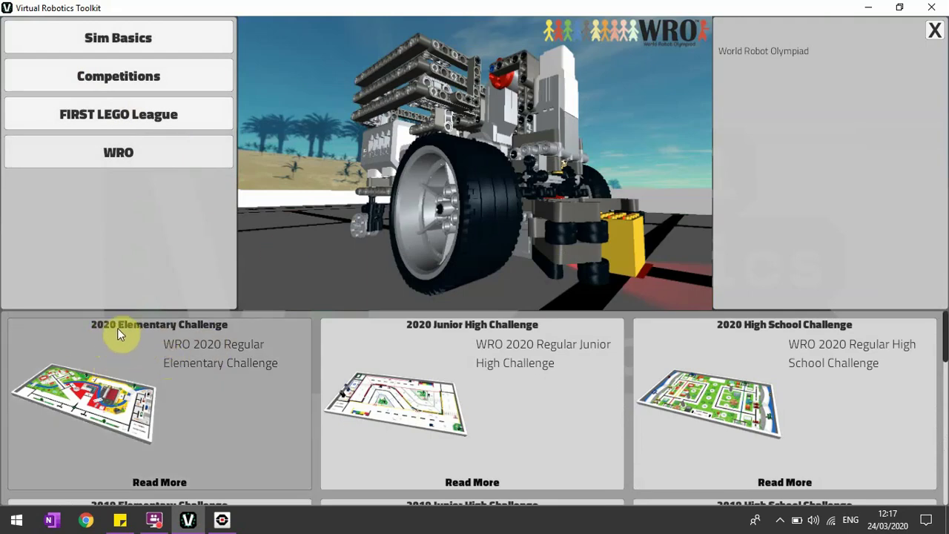
{"action": "scroll", "coordinate": [630, 388], "scroll_direction": "down", "scroll_amount": 1}
{"action": "scroll", "coordinate": [630, 388], "scroll_direction": "down", "scroll_amount": 3}
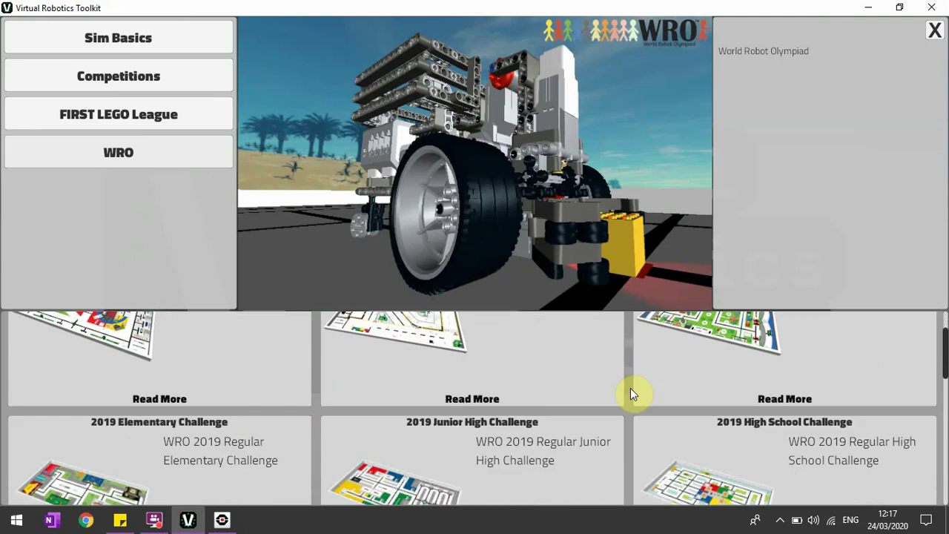
{"action": "scroll", "coordinate": [630, 388], "scroll_direction": "up", "scroll_amount": 1}
{"action": "scroll", "coordinate": [631, 387], "scroll_direction": "up", "scroll_amount": 3}
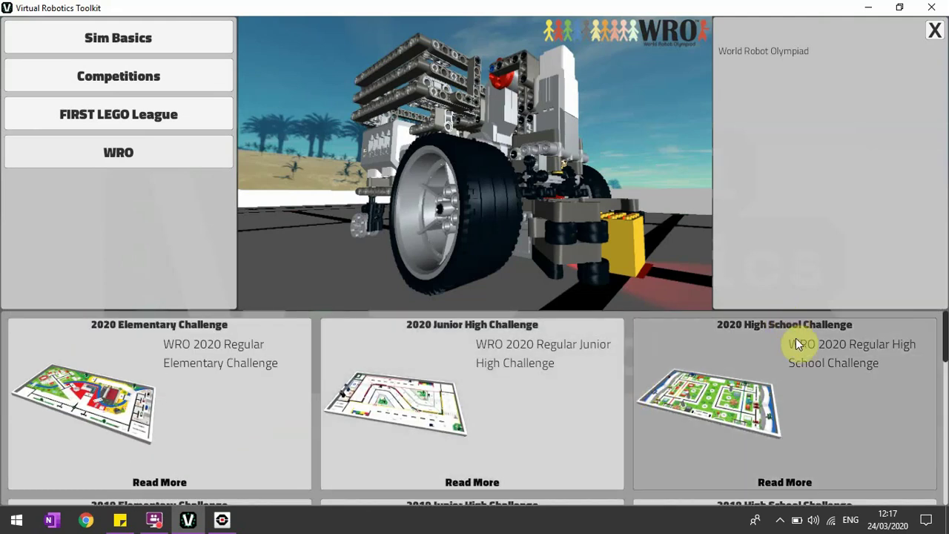
{"action": "scroll", "coordinate": [795, 340], "scroll_direction": "down", "scroll_amount": 3}
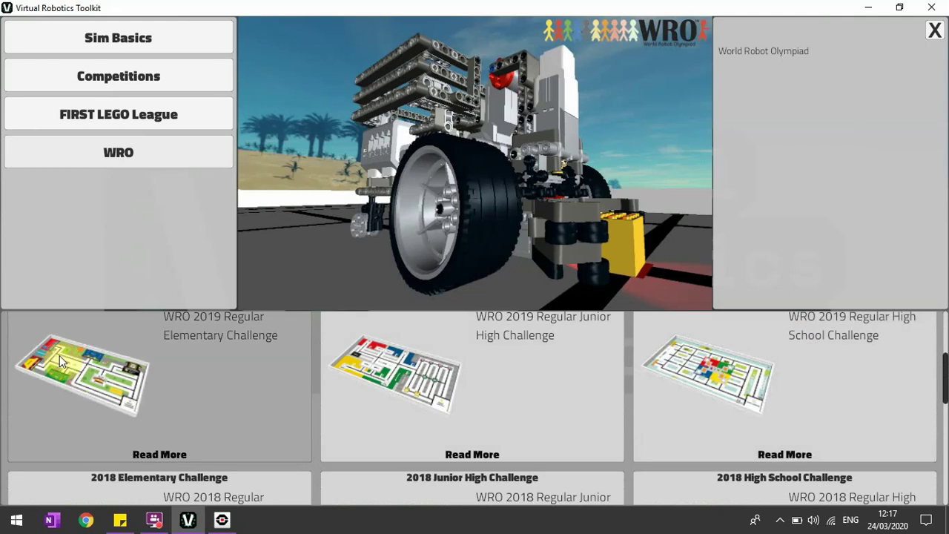
{"action": "scroll", "coordinate": [186, 434], "scroll_direction": "down", "scroll_amount": 5}
{"action": "scroll", "coordinate": [583, 471], "scroll_direction": "down", "scroll_amount": 3}
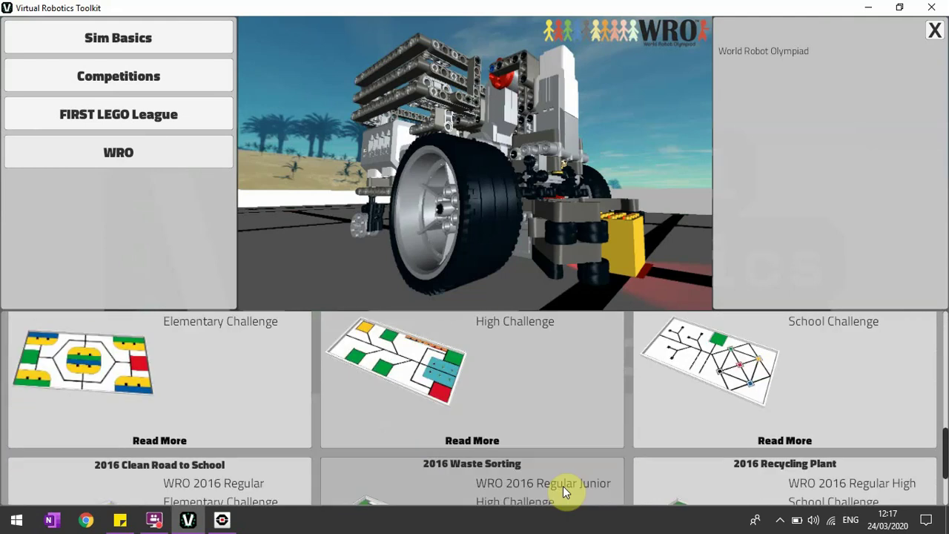
Start a new Sandbox (EV3) project from Sim Basics, adding your name to the project name.
{"action": "left_click", "coordinate": [137, 45]}
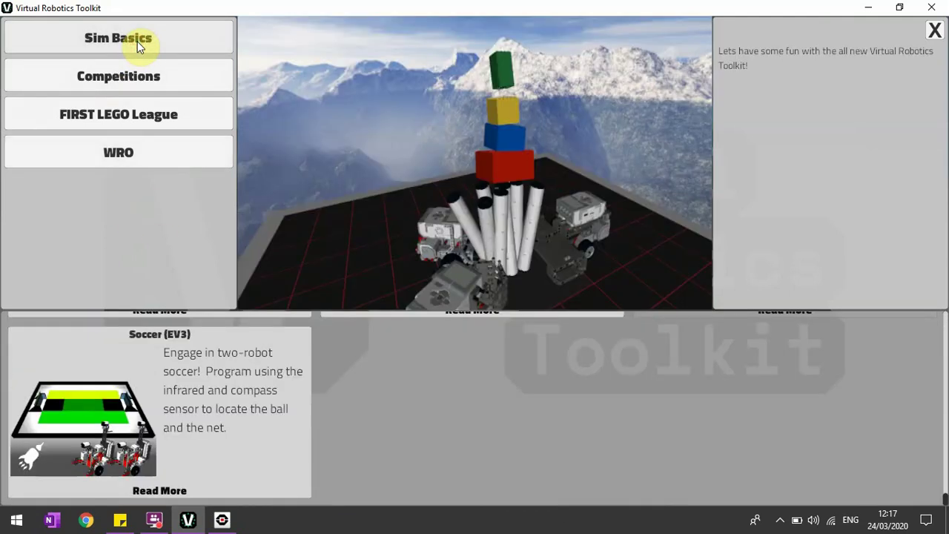
{"action": "scroll", "coordinate": [262, 397], "scroll_direction": "up", "scroll_amount": 2}
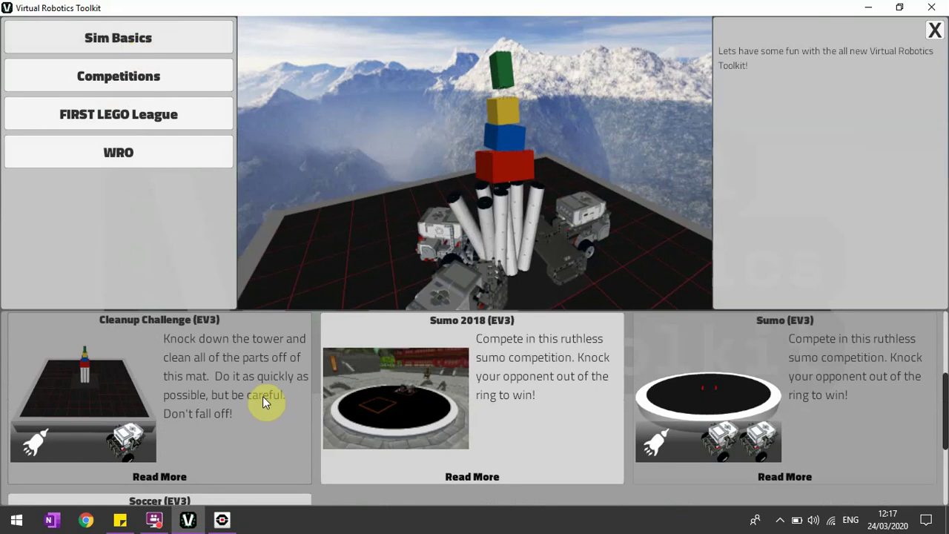
{"action": "scroll", "coordinate": [263, 388], "scroll_direction": "up", "scroll_amount": 3}
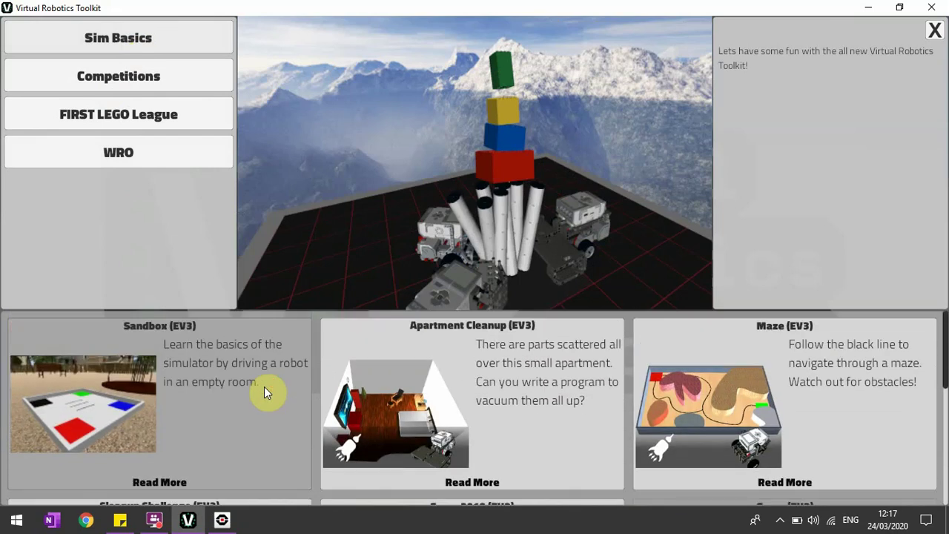
{"action": "left_click", "coordinate": [153, 374]}
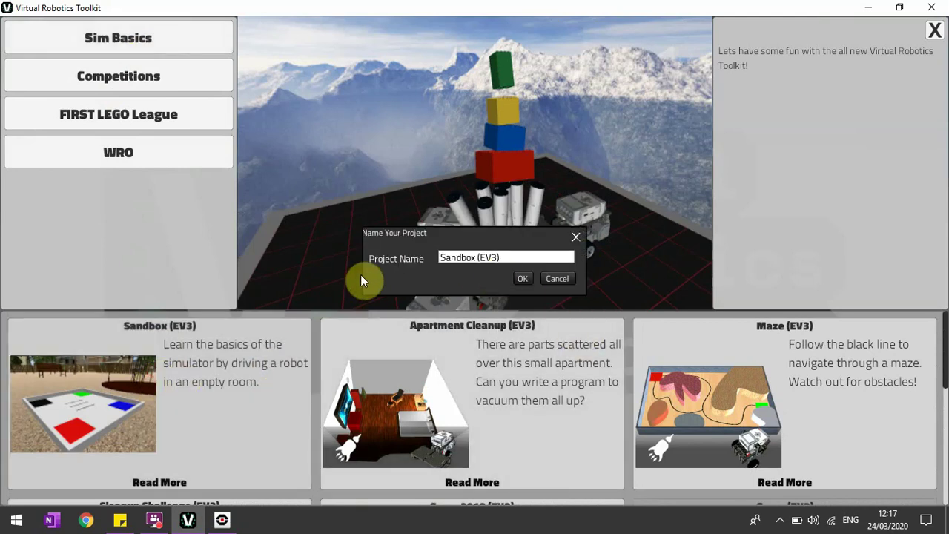
{"action": "left_click", "coordinate": [457, 257]}
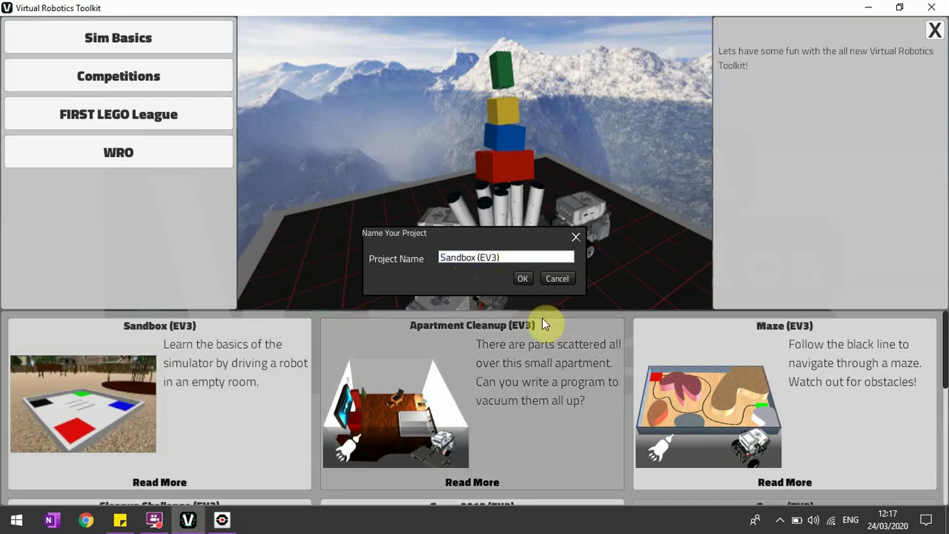
{"action": "type", "text": "Shihab"}
{"action": "left_click", "coordinate": [524, 281]}
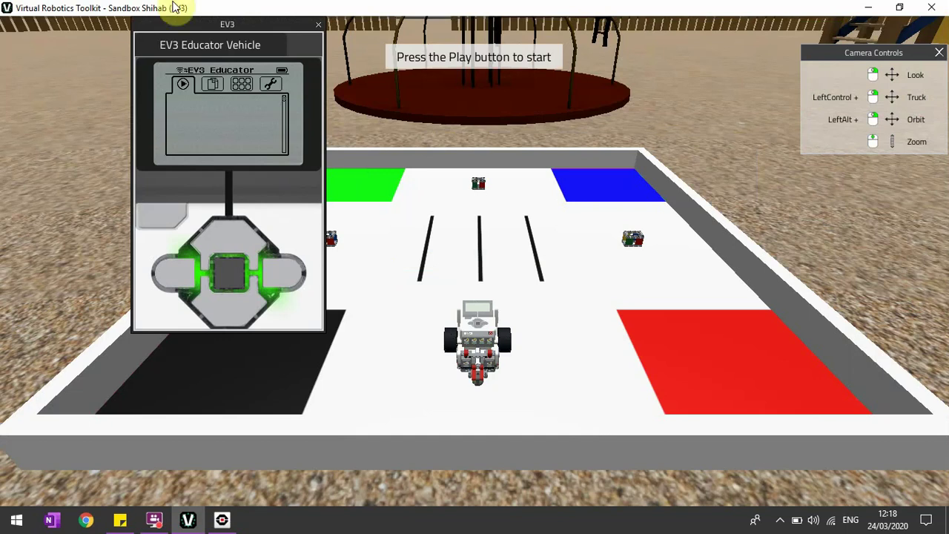
Move the EV3 brick panel to the top-left corner of the Sandbox scene.
{"action": "mouse_move", "coordinate": [218, 25]}
{"action": "left_click_drag", "start_coordinate": [226, 29], "coordinate": [67, 82]}
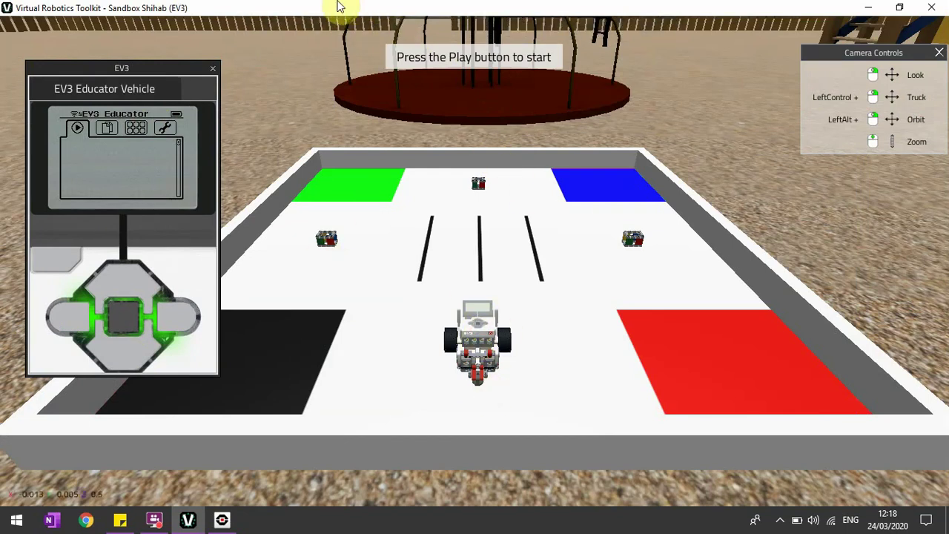
Start the simulation and drive the EV3 robot forward with W, A and D turns.
{"action": "mouse_move", "coordinate": [383, 19]}
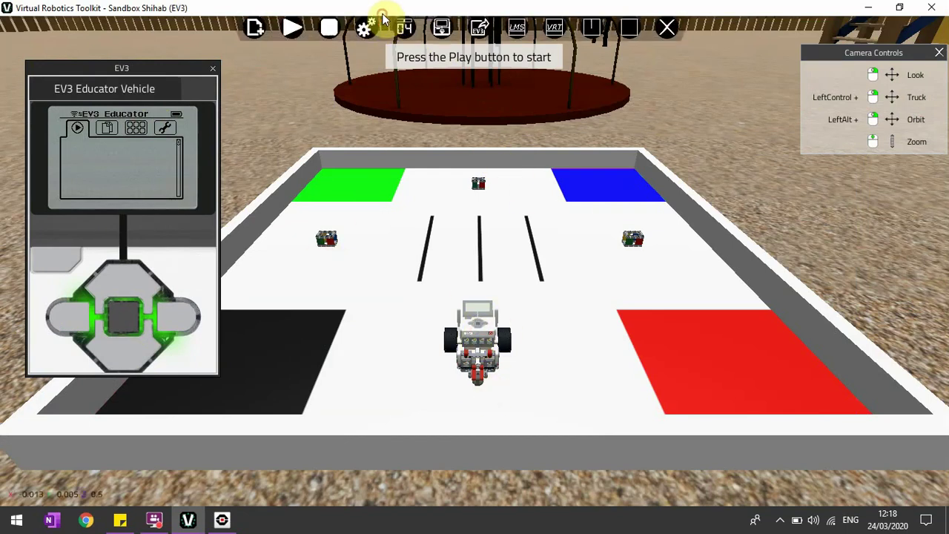
{"action": "left_click", "coordinate": [292, 28]}
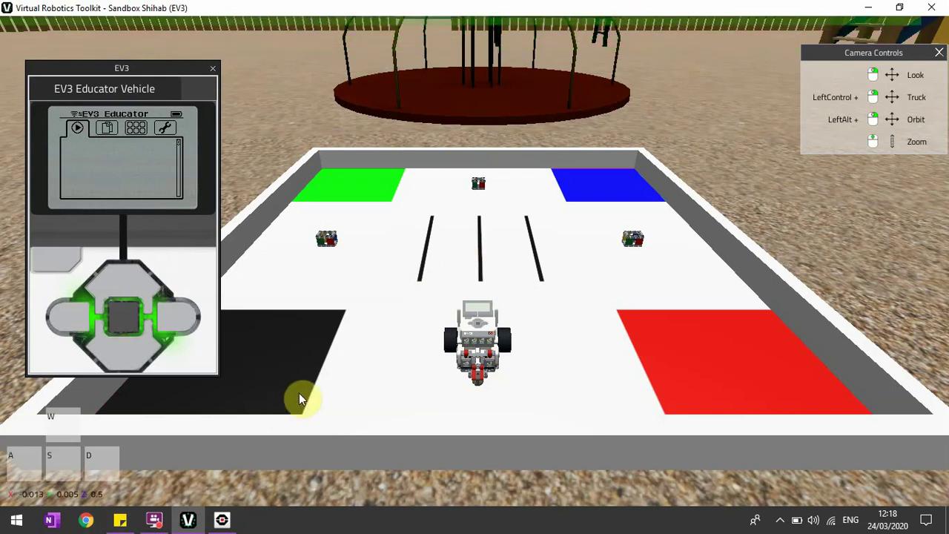
{"action": "key", "text": "w"}
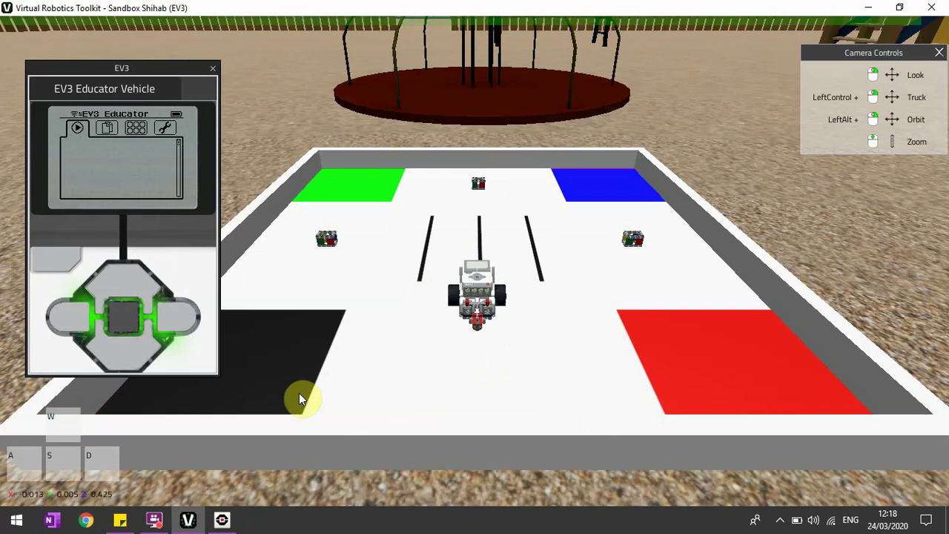
{"action": "key", "text": "d"}
{"action": "key", "text": "w"}
{"action": "key", "text": "a"}
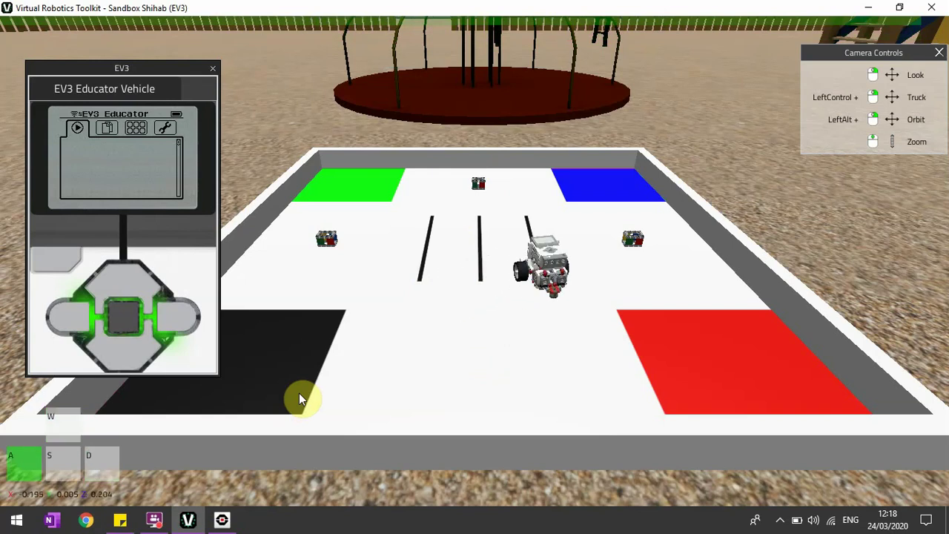
{"action": "key", "text": "w"}
Steer the robot up the mat onto the green zone, then stop and reset the simulation.
{"action": "key", "text": "d"}
{"action": "key", "text": "w"}
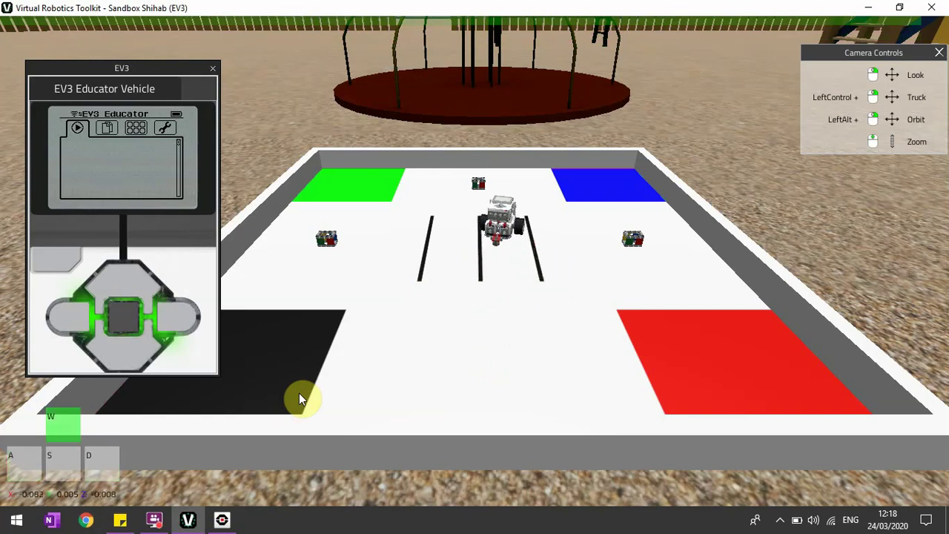
{"action": "key", "text": "a"}
{"action": "key", "text": "d"}
{"action": "key", "text": "w"}
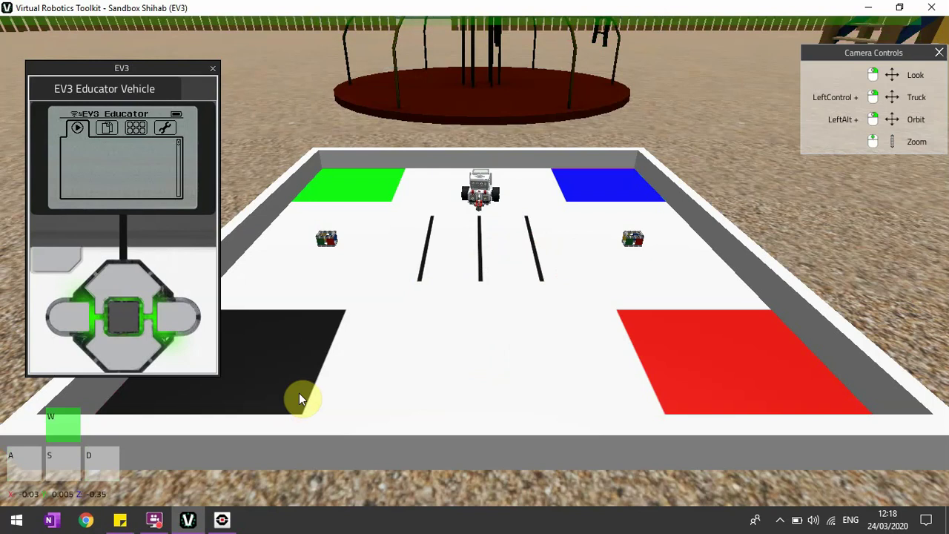
{"action": "key", "text": "w"}
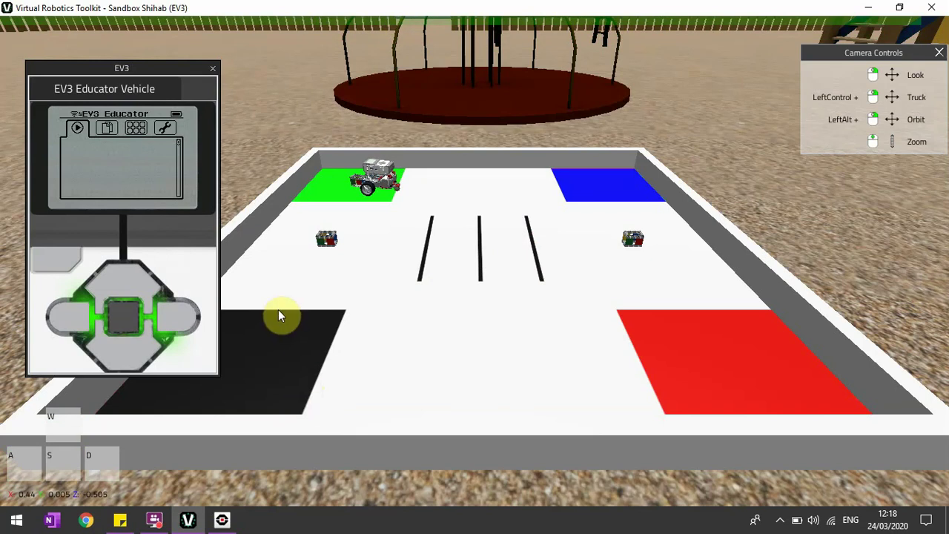
{"action": "mouse_move", "coordinate": [334, 31]}
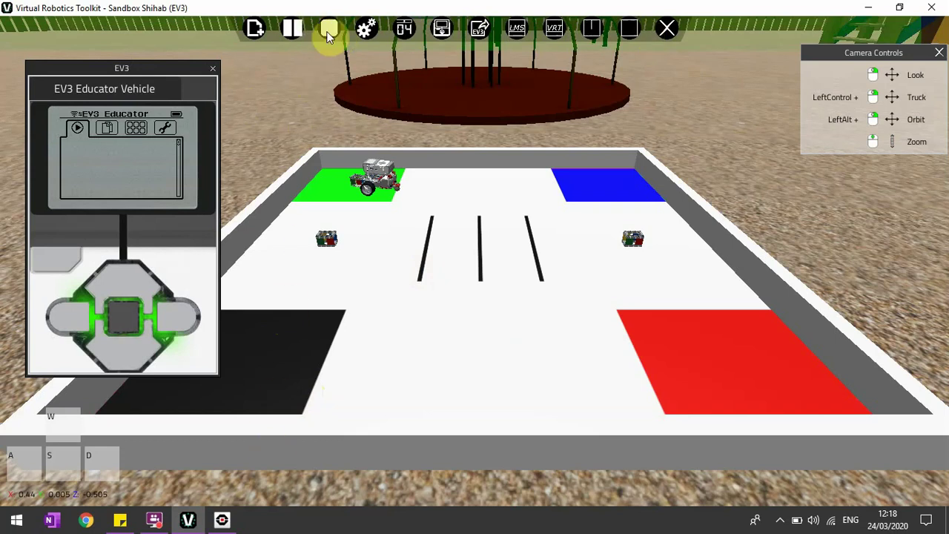
{"action": "left_click", "coordinate": [329, 33]}
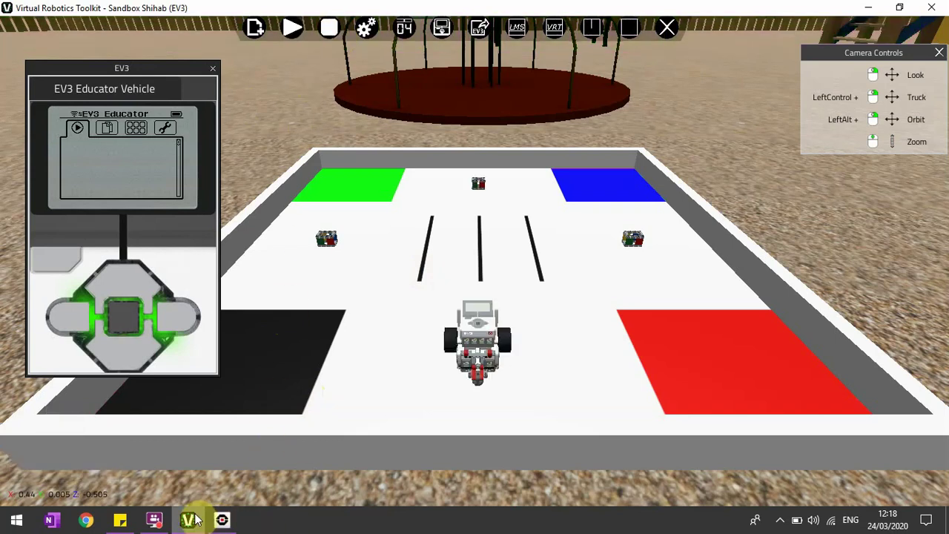